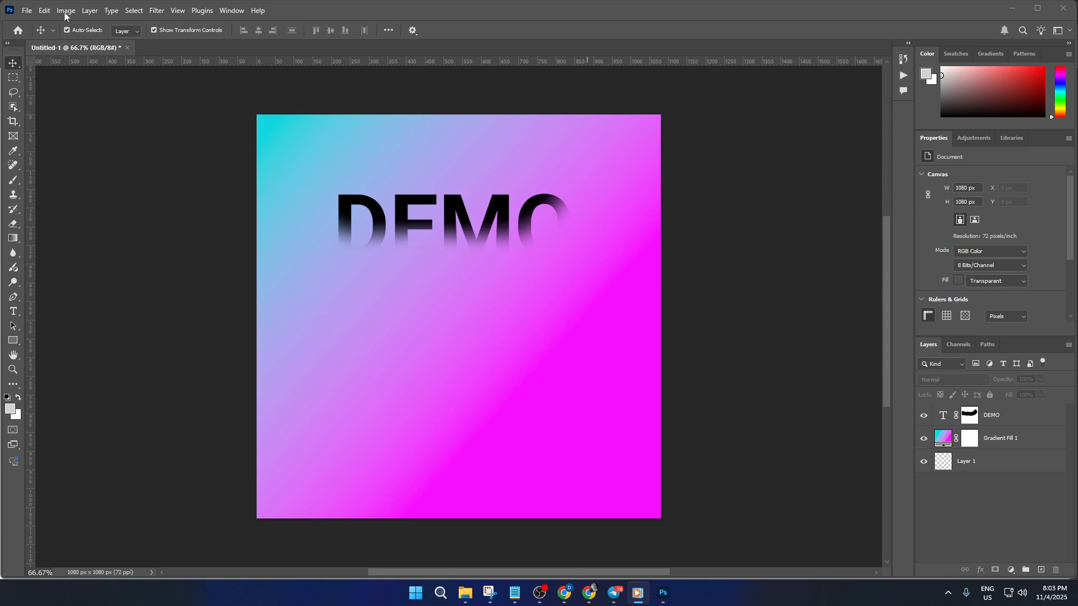
click(26, 11)
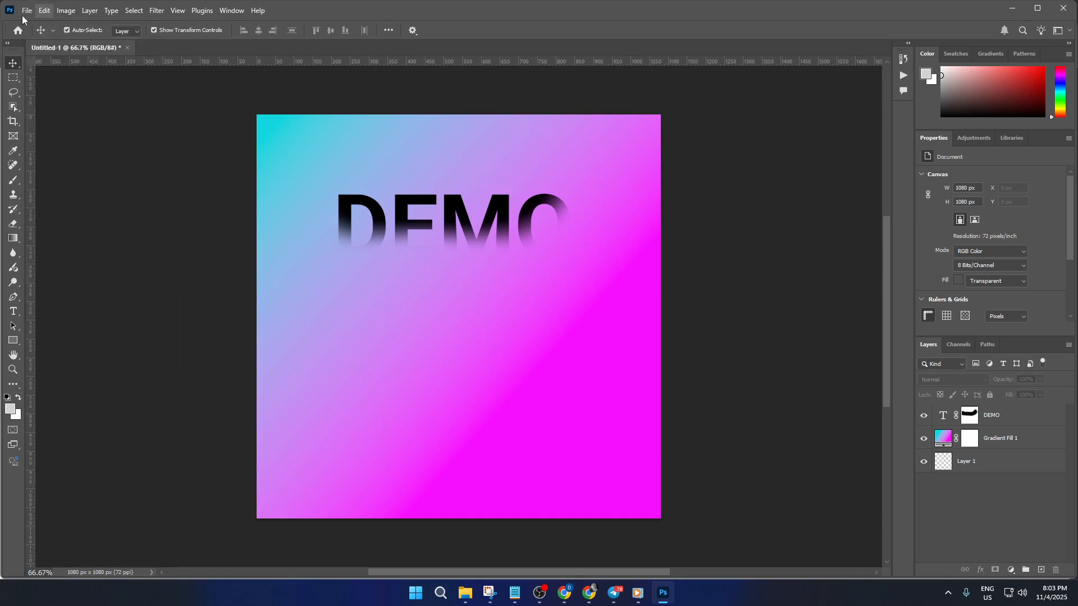
click(43, 24)
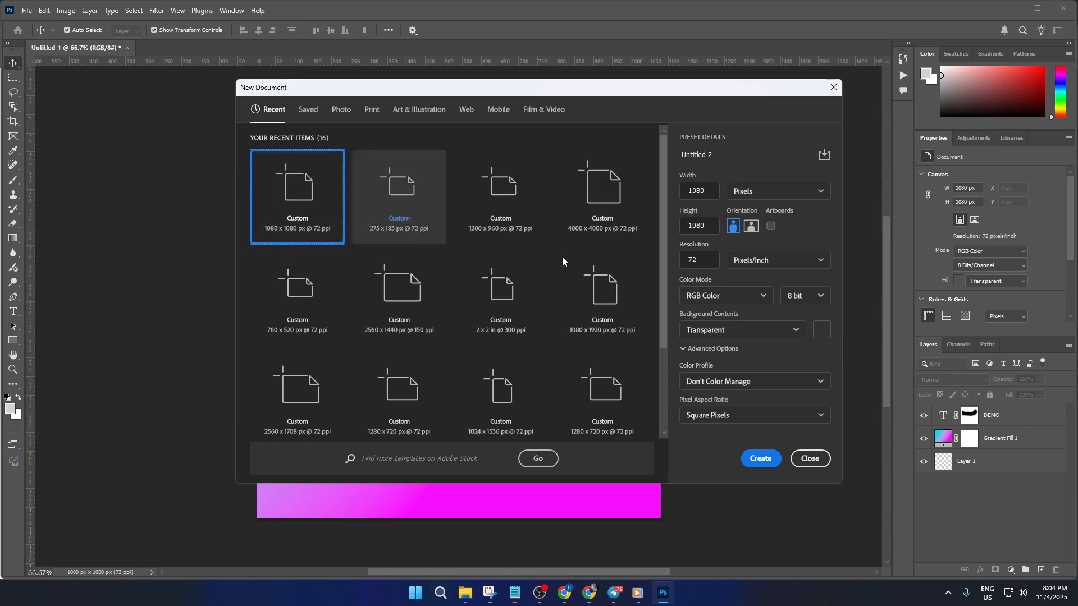
click(762, 299)
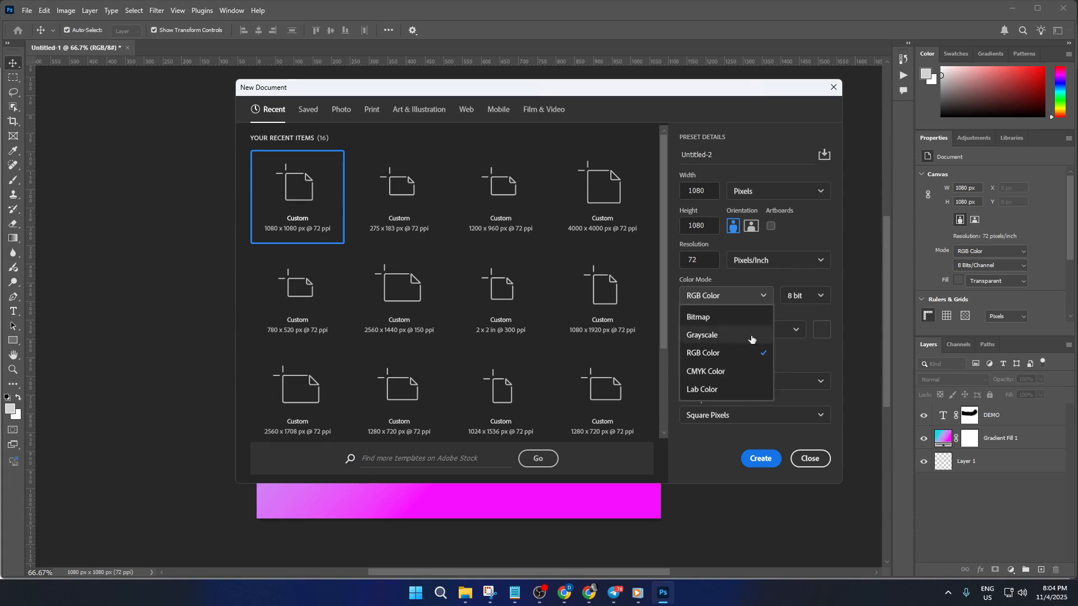
click(810, 459)
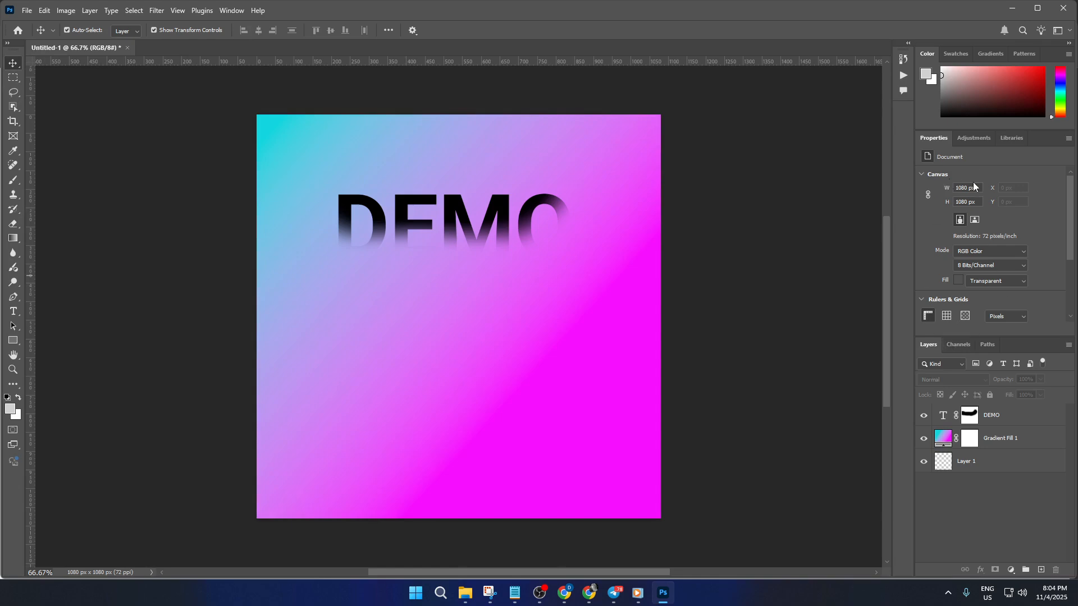
click(975, 139)
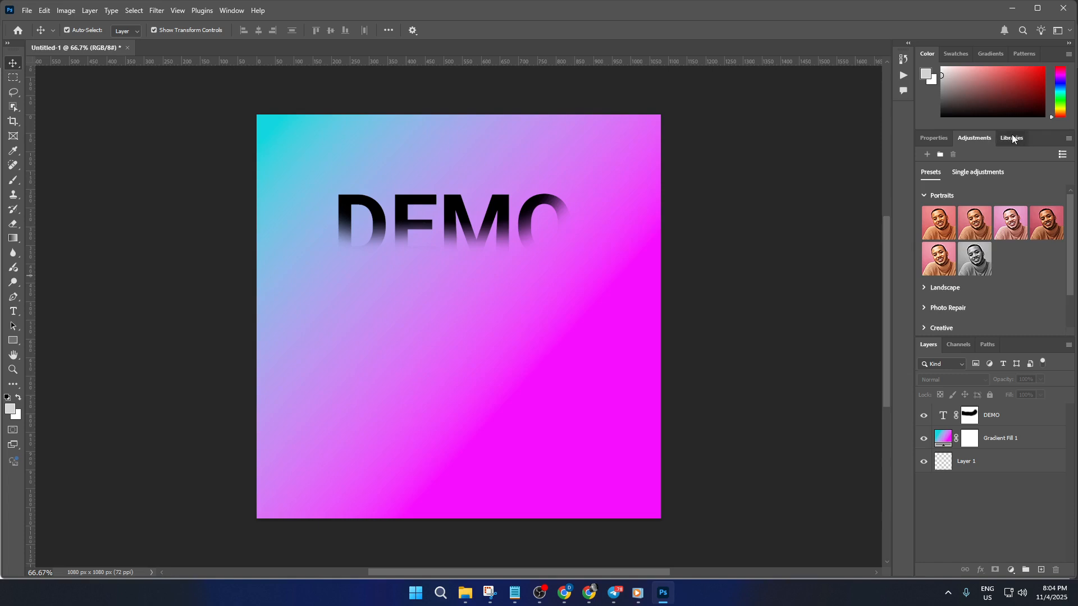
click(1013, 139)
click(938, 138)
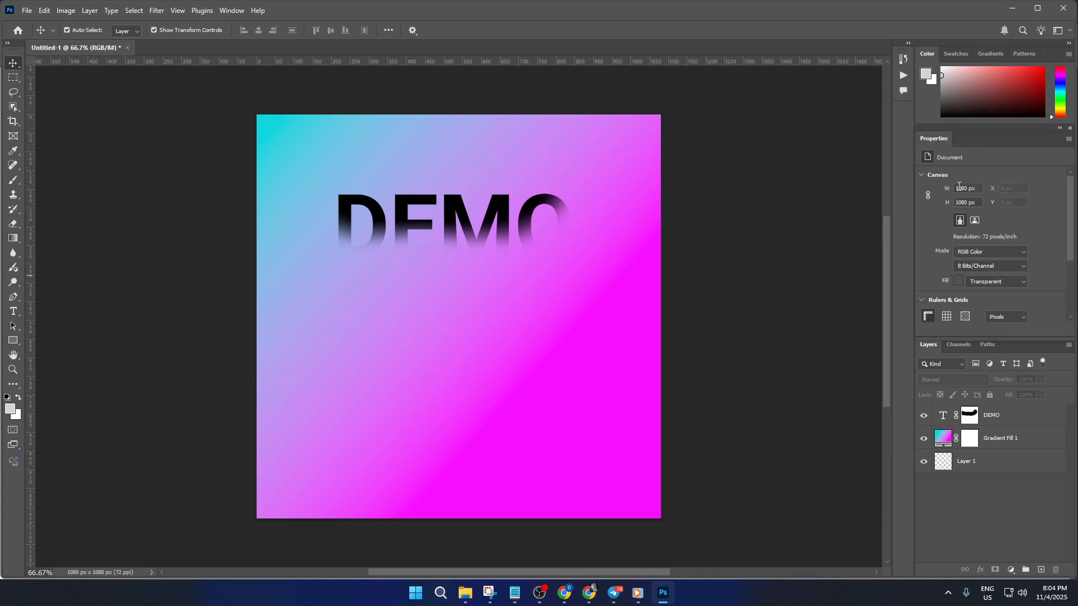
drag(1018, 101, 944, 256)
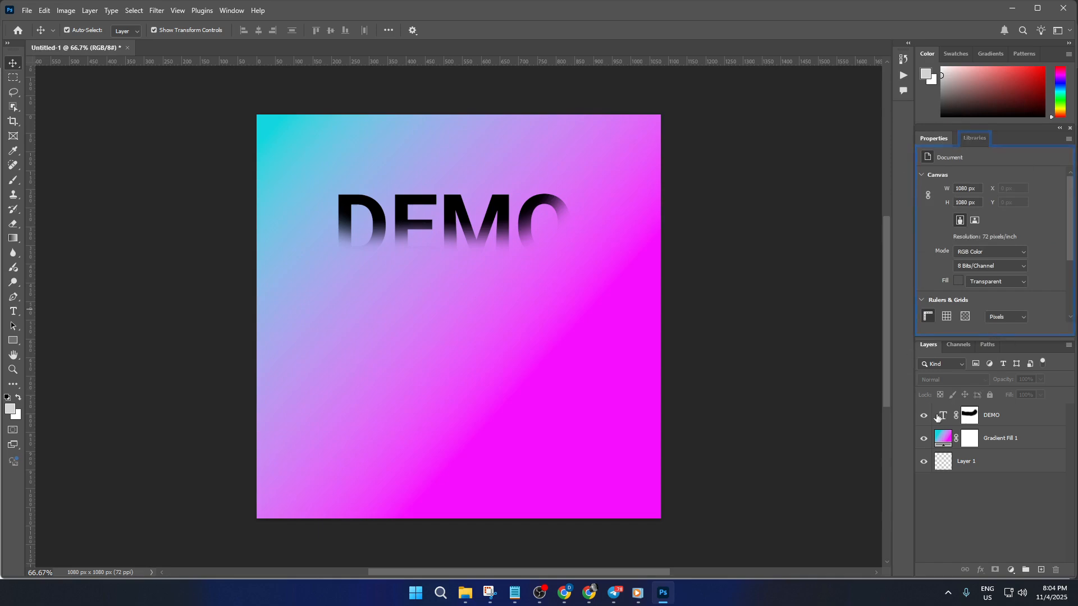
click(969, 51)
click(991, 50)
click(1029, 53)
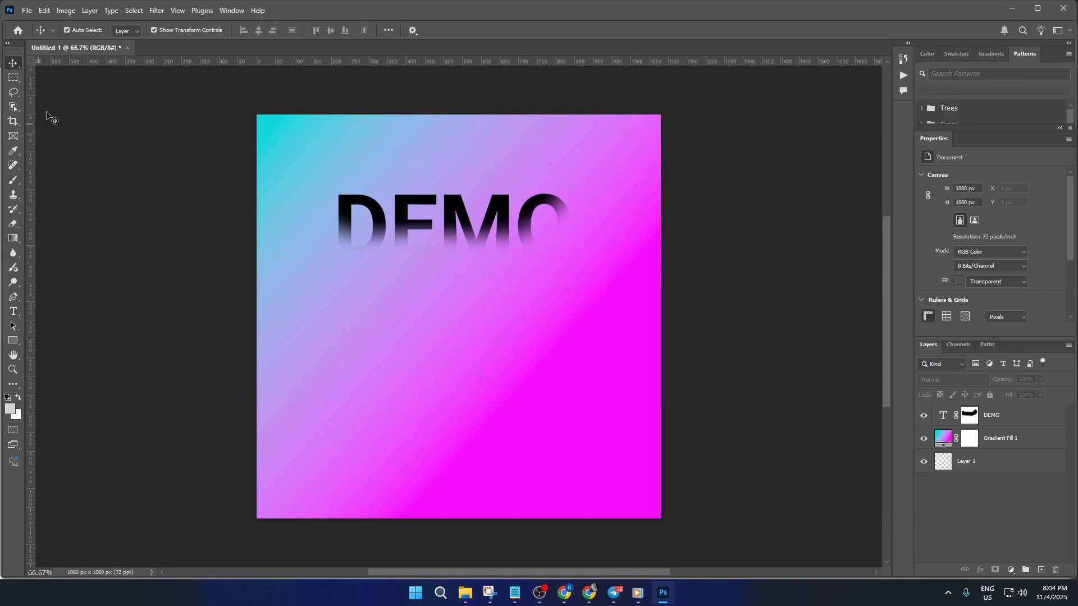
click(14, 79)
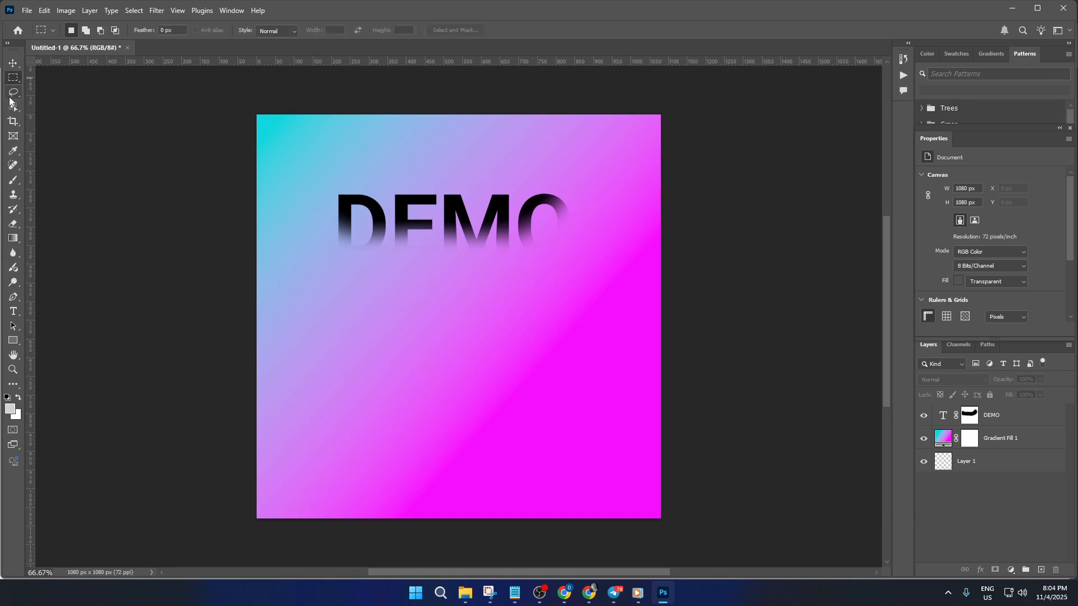
click(13, 120)
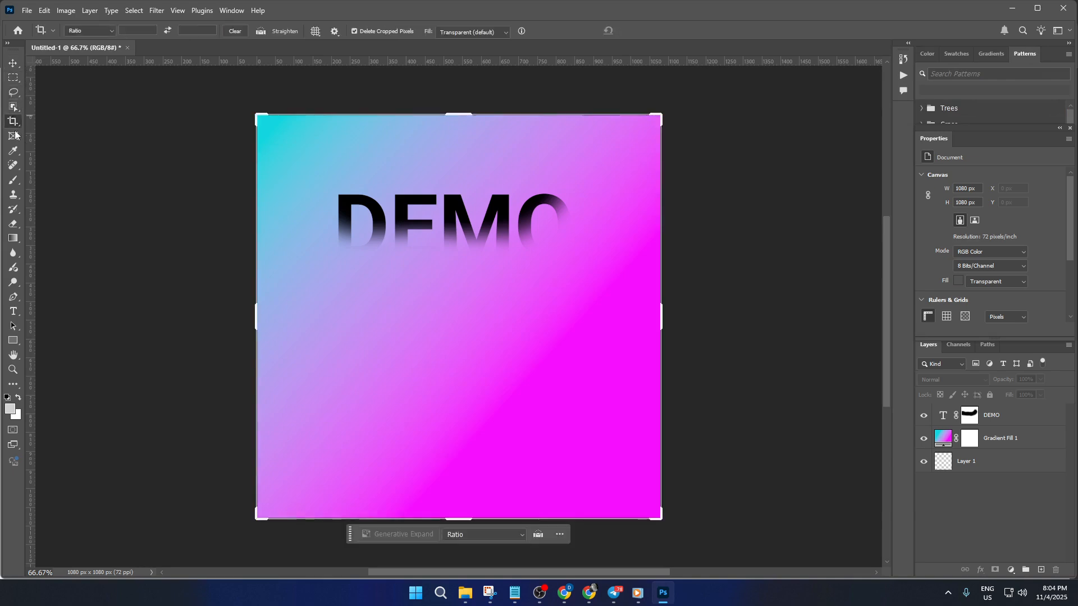
click(13, 137)
click(14, 151)
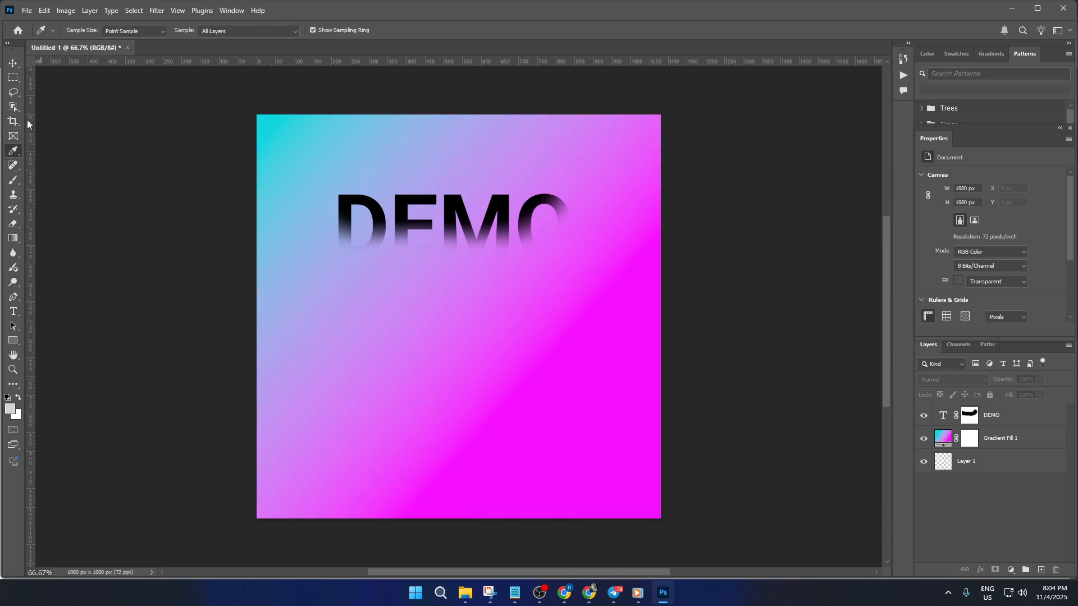
click(12, 184)
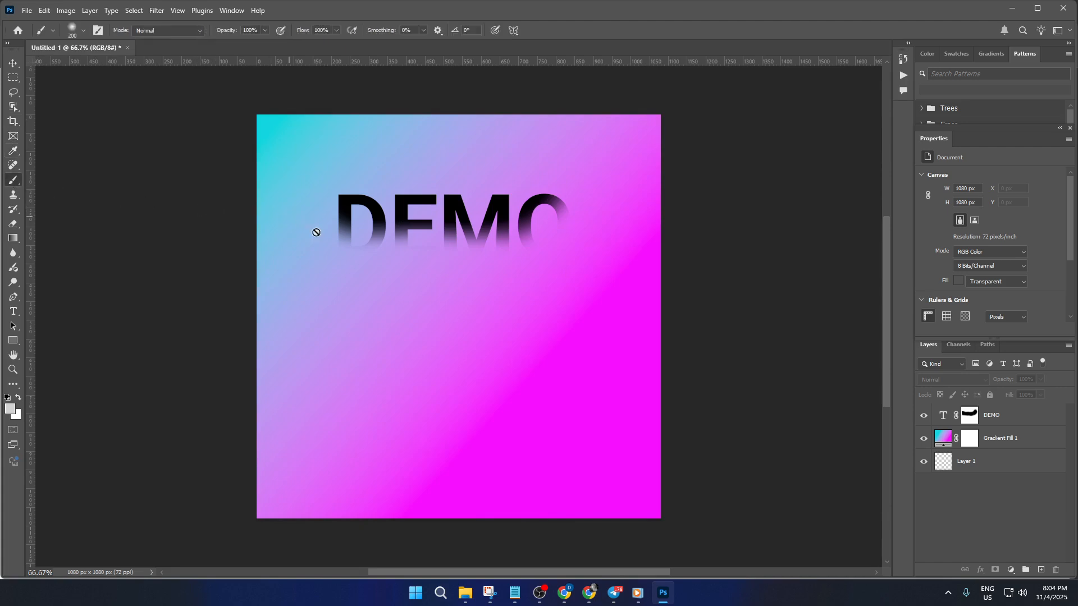
Step: Zoom in and out on the canvas to examine the faded DEMO text over the gradient
scroll(369, 275, down, 4)
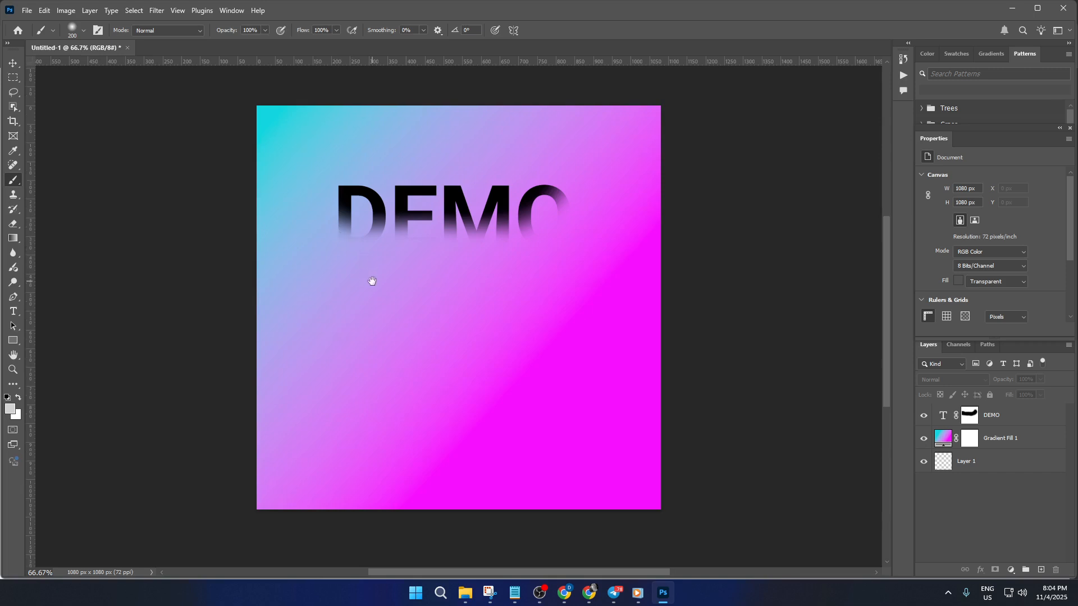
scroll(378, 283, left, 3)
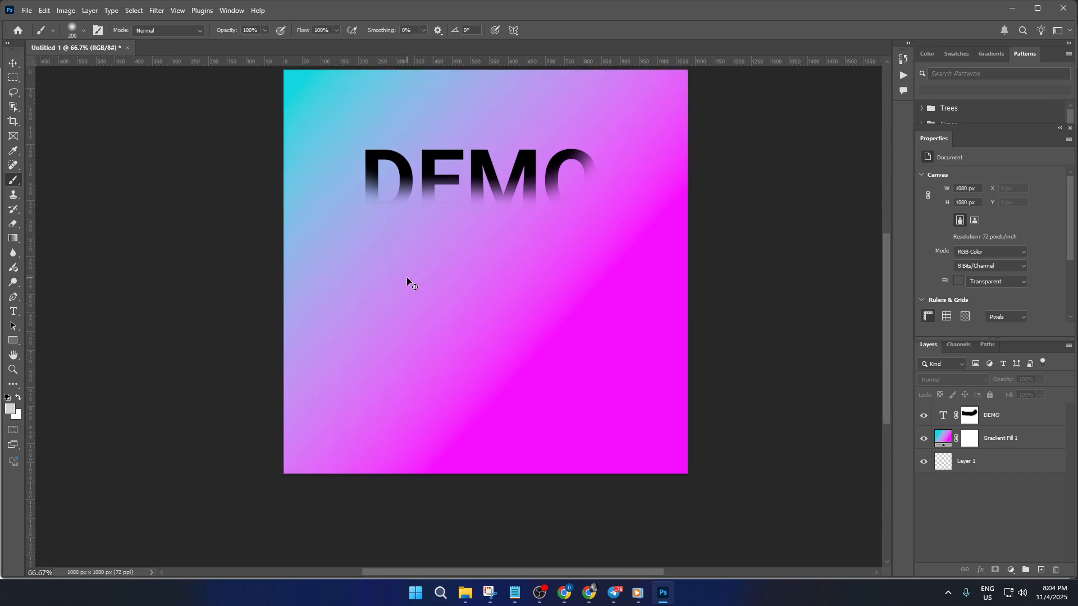
alt+scroll(486, 281, up, 3)
alt+scroll(486, 281, up, 1)
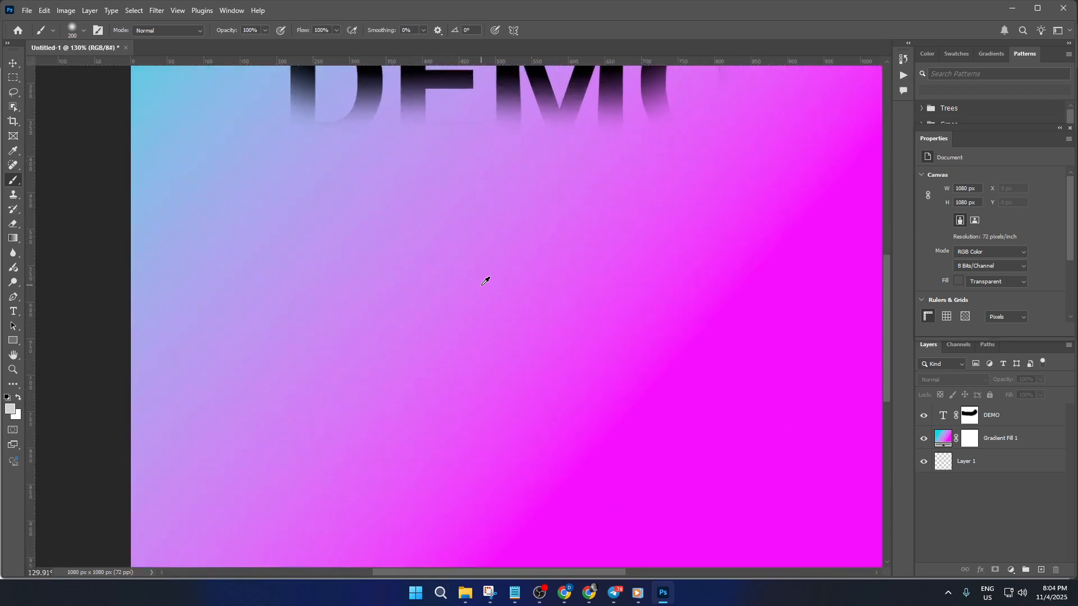
alt+scroll(487, 281, down, 5)
alt+scroll(486, 281, down, 2)
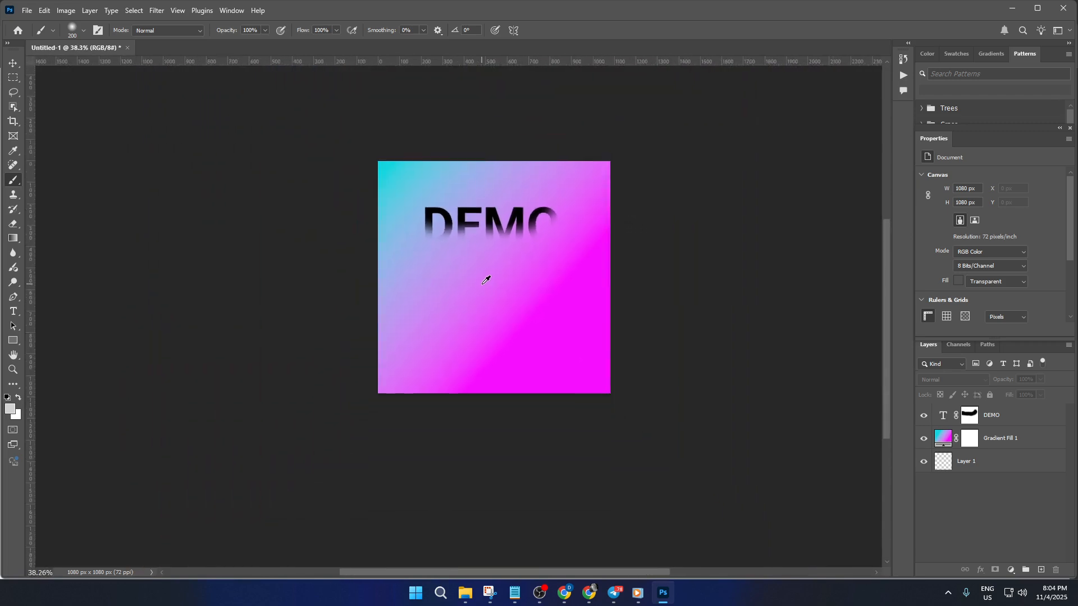
alt+scroll(487, 280, up, 4)
alt+scroll(486, 281, up, 2)
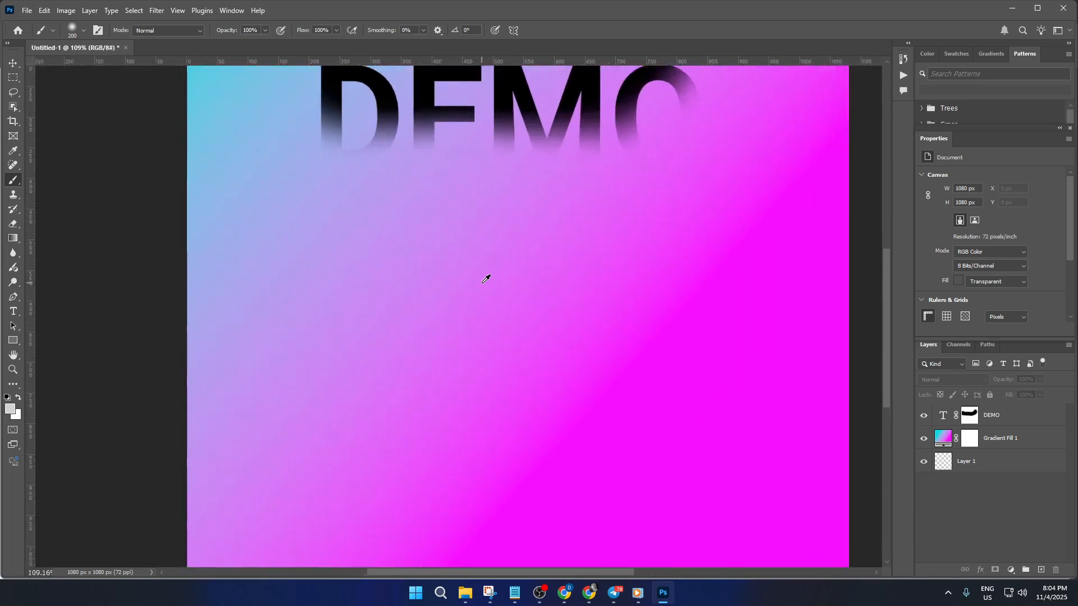
alt+scroll(486, 281, down, 4)
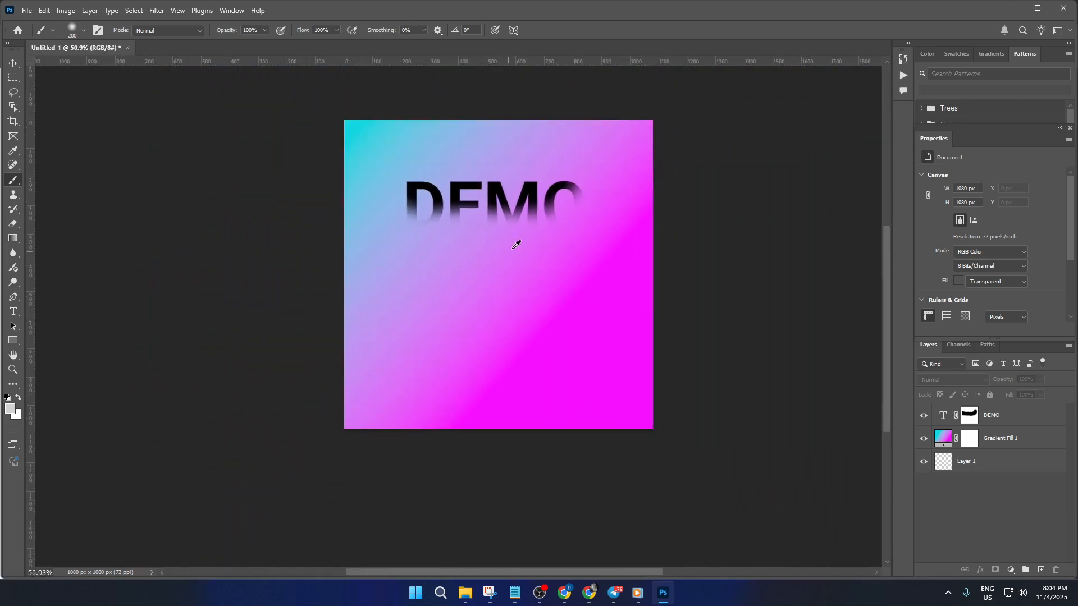
alt+scroll(516, 246, down, 2)
alt+scroll(517, 245, up, 3)
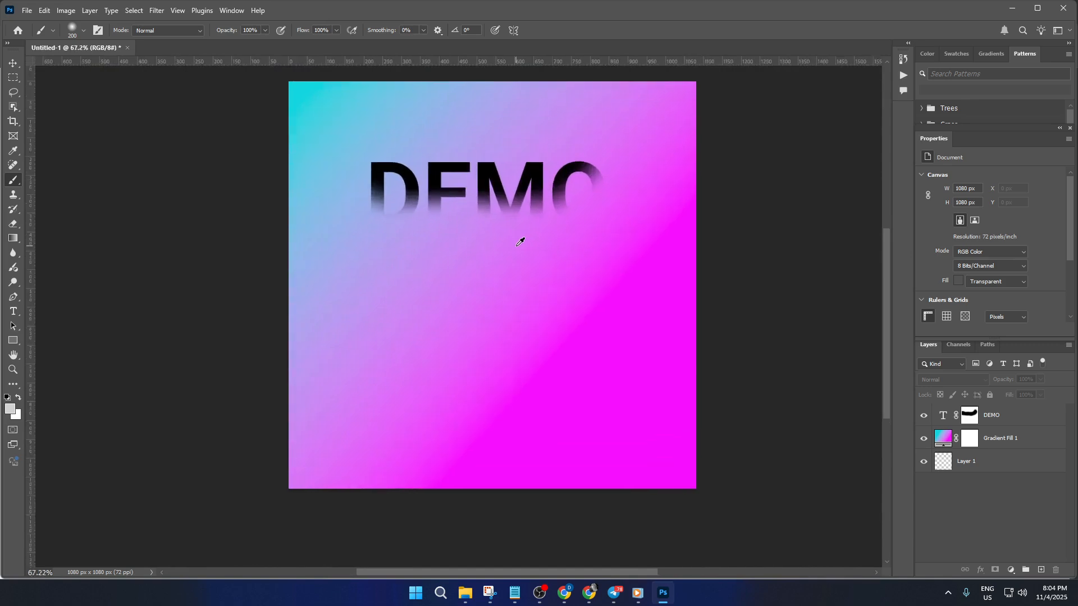
alt+scroll(520, 242, up, 3)
alt+scroll(520, 242, down, 1)
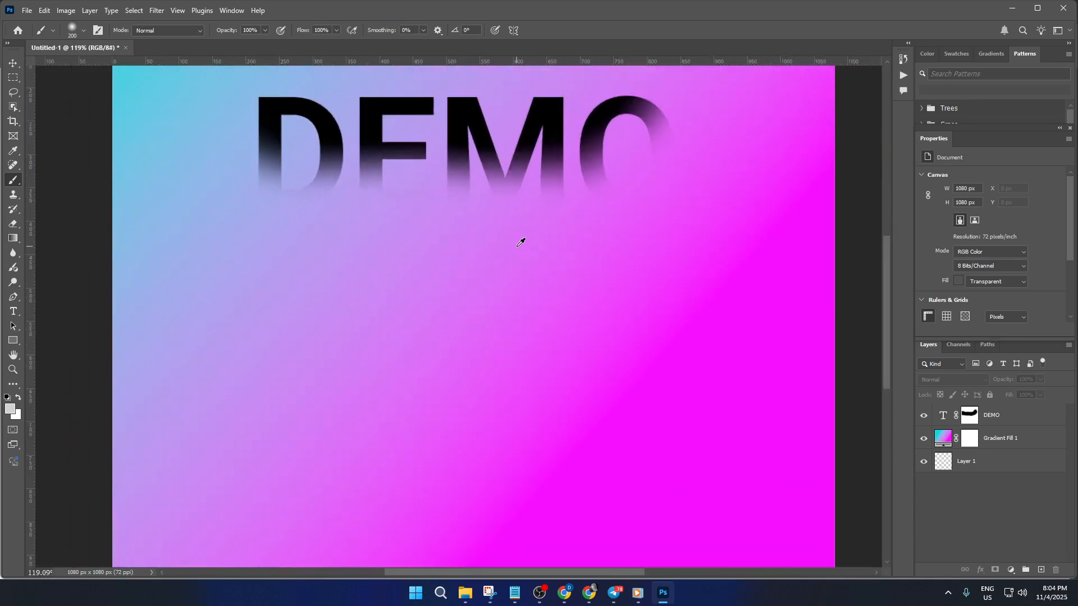
alt+scroll(520, 244, down, 2)
drag(444, 251, 436, 275)
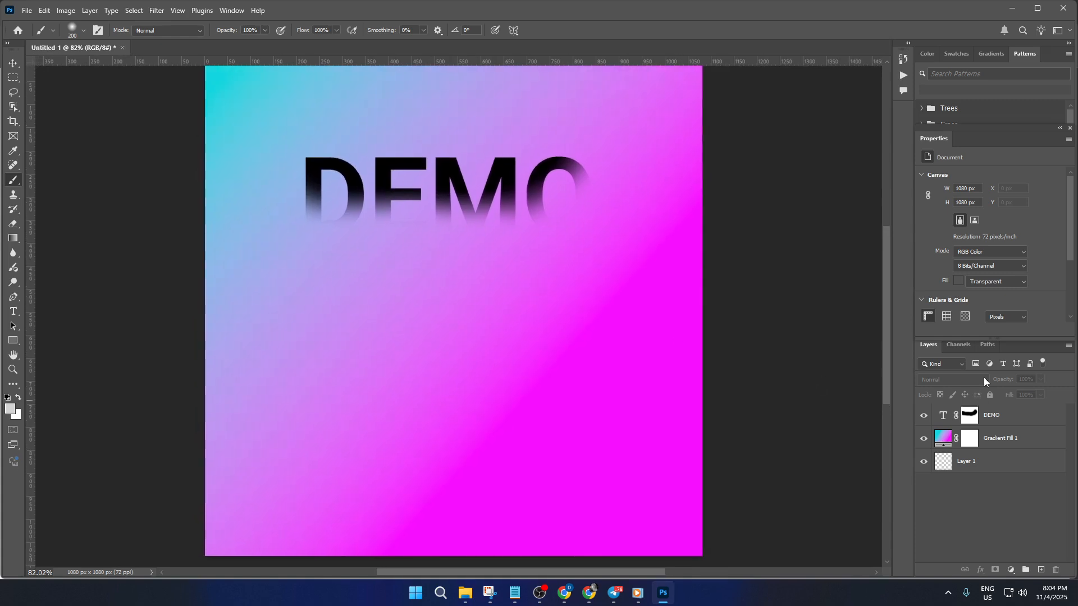
Step: Duplicate the DEMO text layer and move the copy down below the original text
click(1003, 419)
mouse_move(1015, 425)
mouse_down()
mouse_move(1016, 452)
mouse_move(1023, 406)
mouse_up()
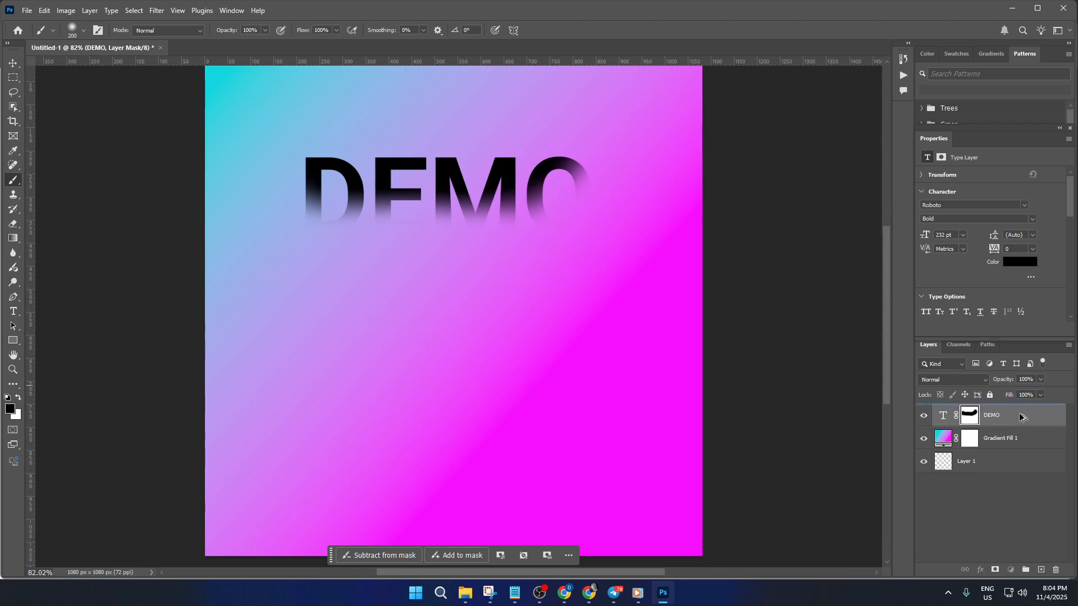
key(ctrl+j)
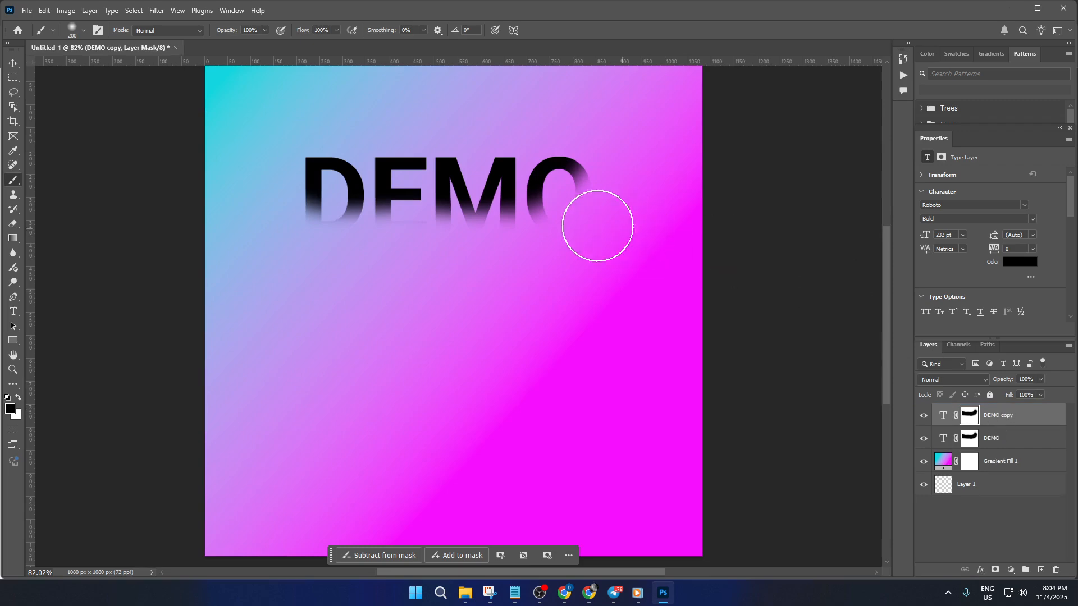
key(ctrl+t)
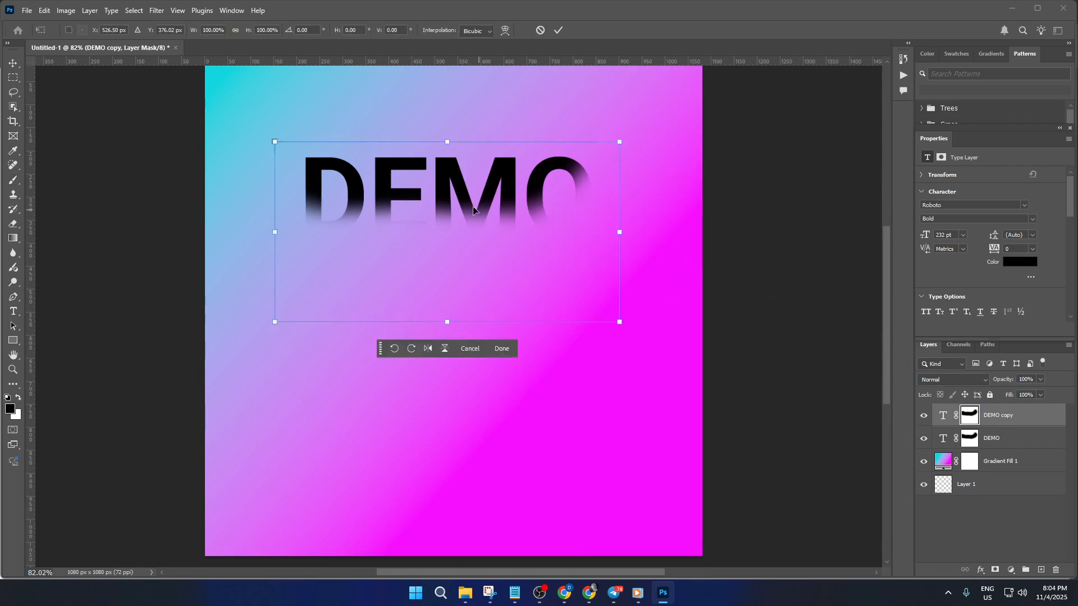
drag(463, 278, 464, 325)
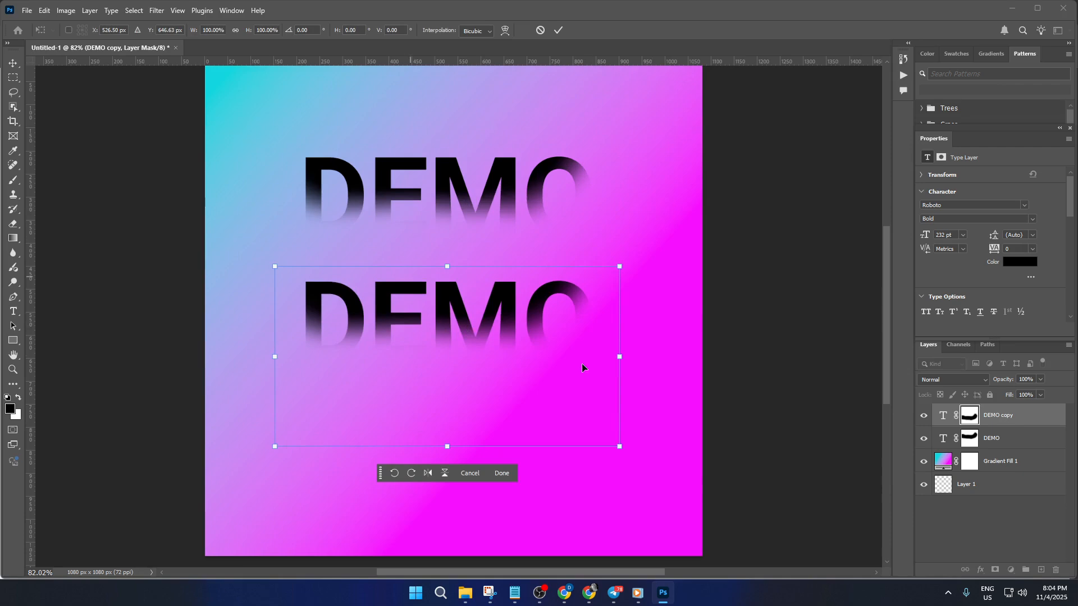
key(b)
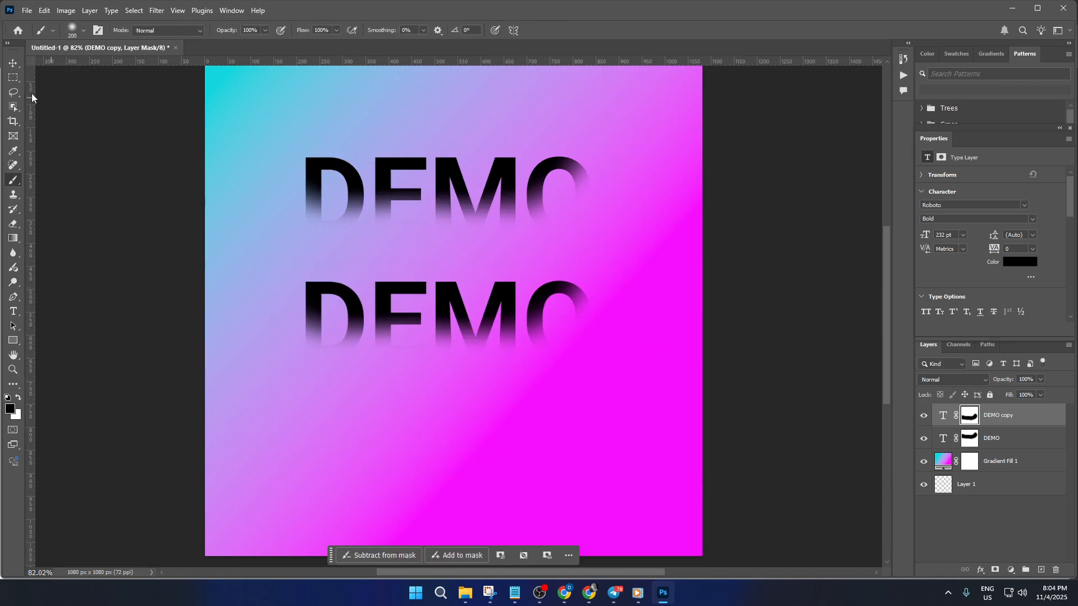
key(v)
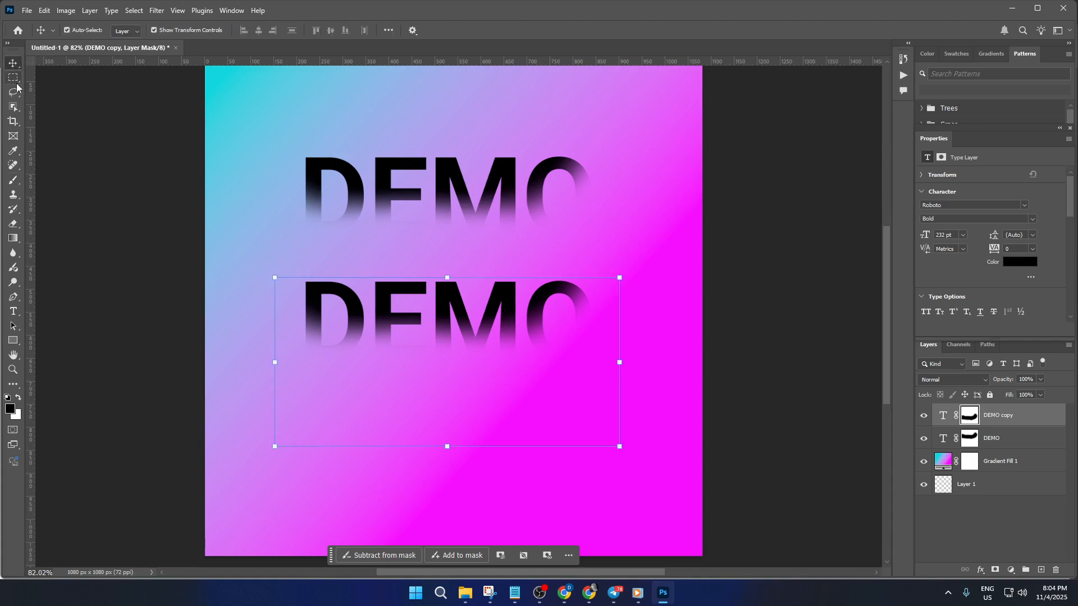
click(19, 81)
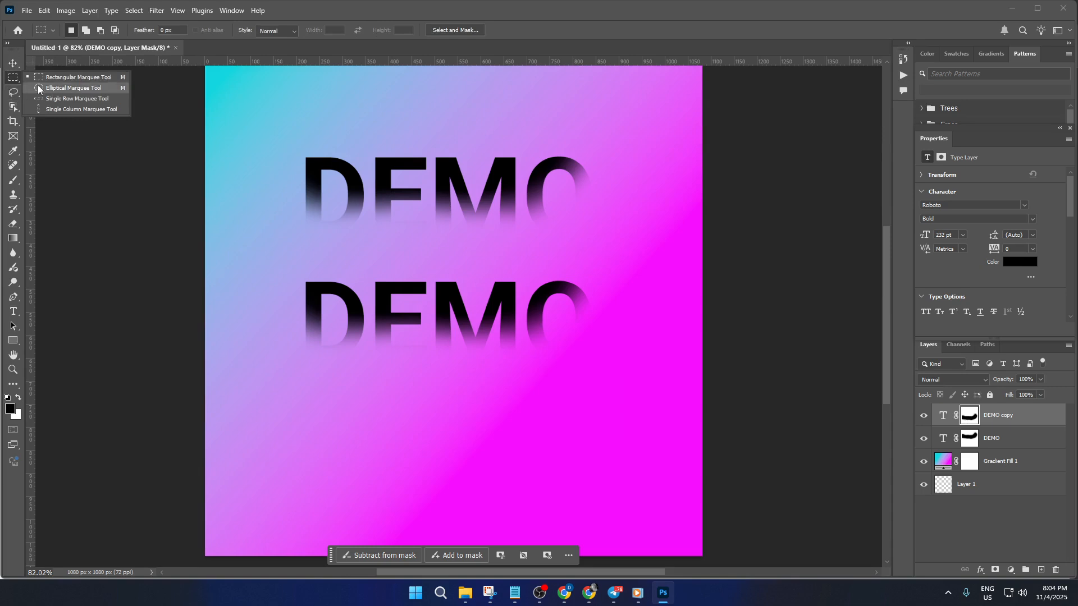
click(12, 93)
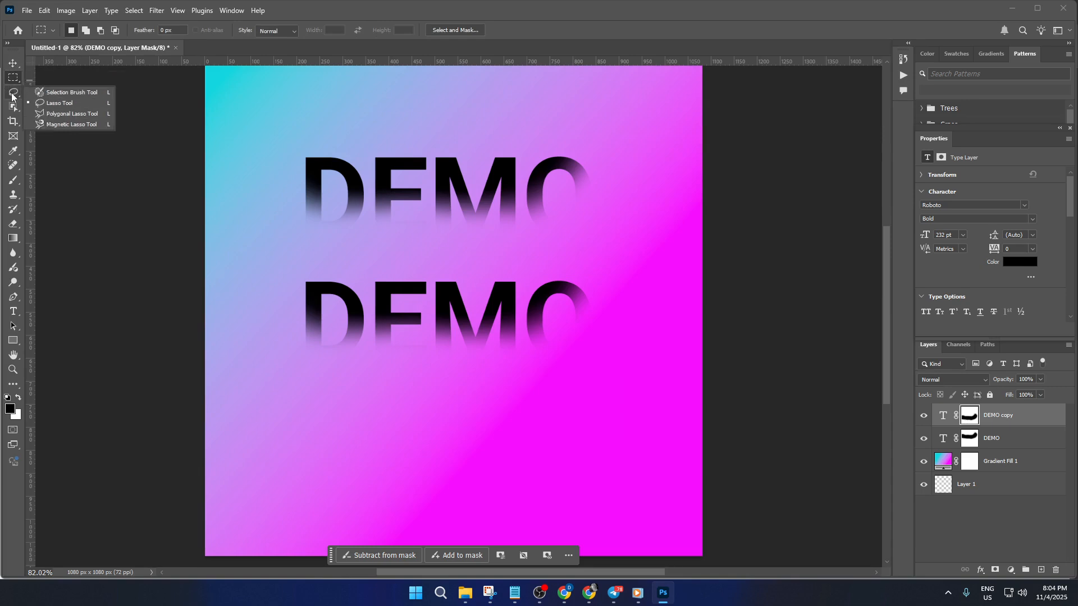
click(59, 104)
drag(343, 251, 315, 259)
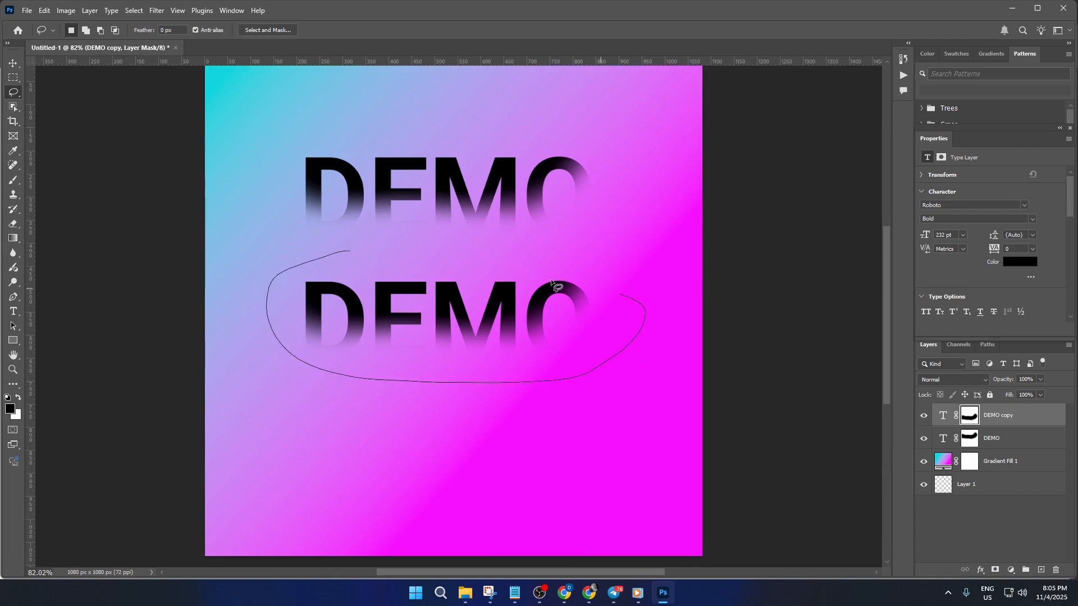
drag(551, 282, 312, 252)
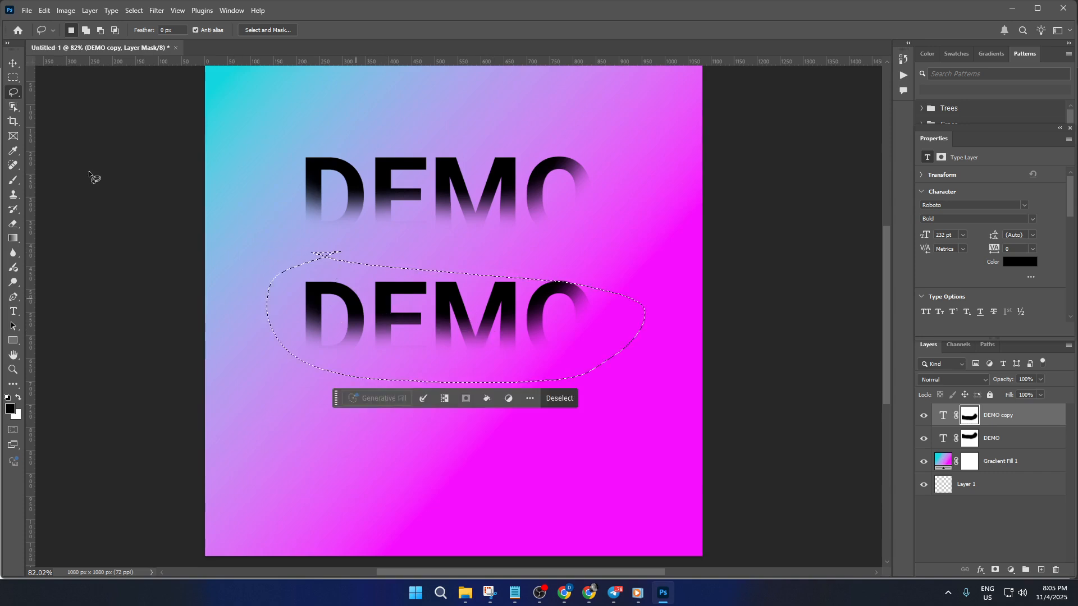
click(177, 197)
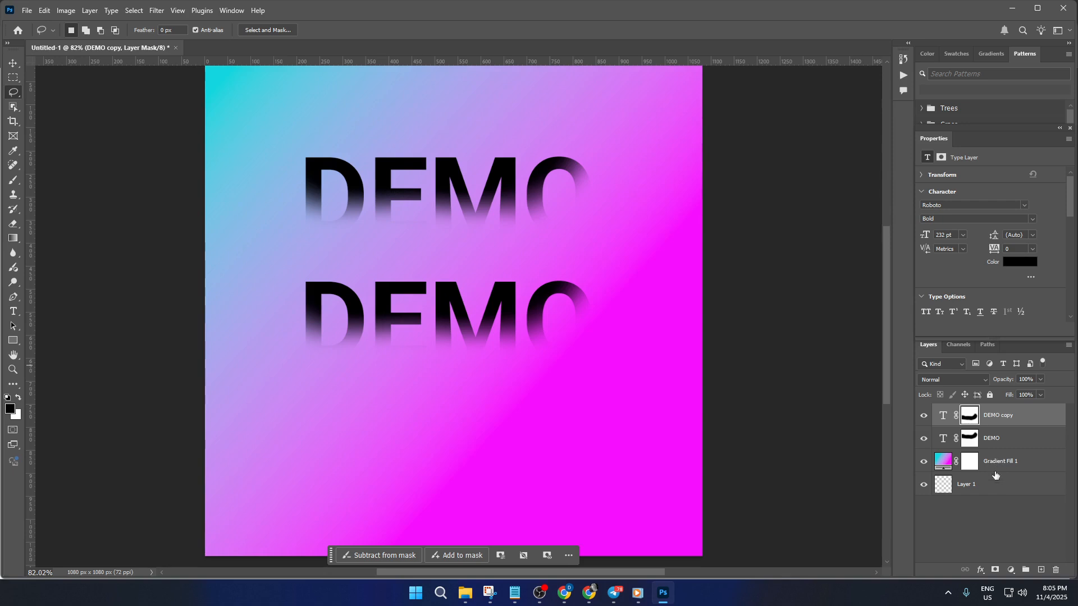
Step: Add a mask to the DEMO copy layer and brush across it to fade the copy's upper part
click(995, 571)
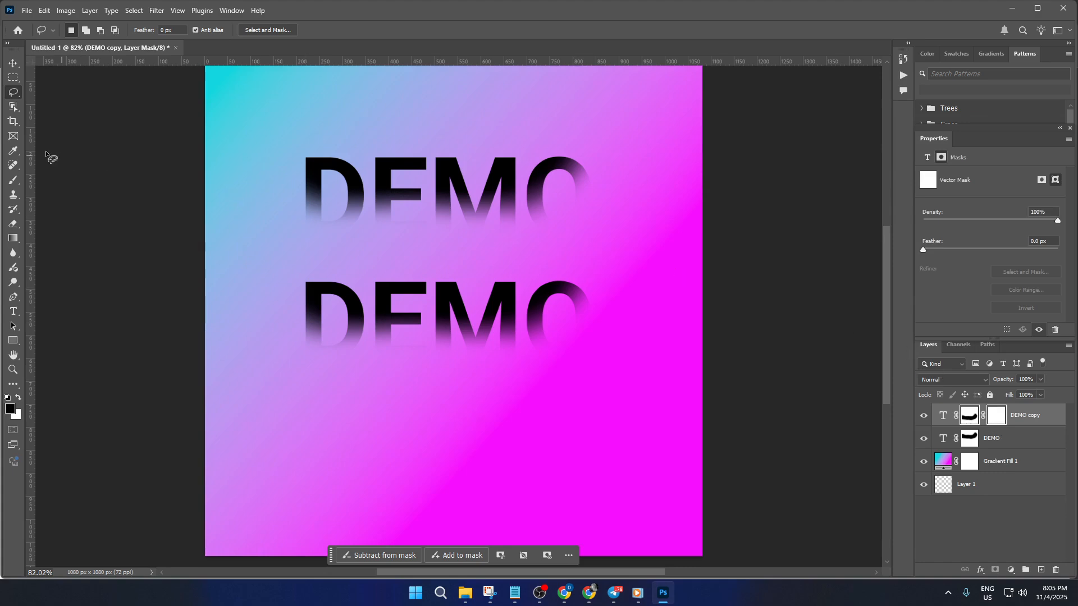
click(14, 179)
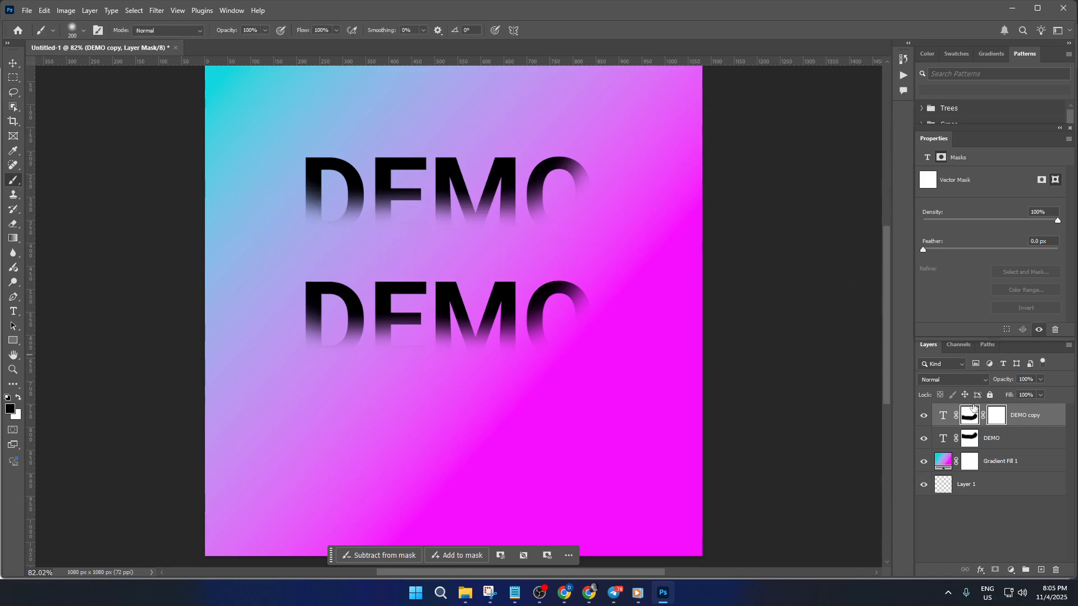
mouse_move(542, 232)
mouse_down()
mouse_move(516, 242)
mouse_move(584, 214)
mouse_move(508, 222)
mouse_move(533, 225)
mouse_move(502, 236)
mouse_move(549, 240)
mouse_move(612, 266)
mouse_move(461, 260)
mouse_move(541, 256)
mouse_move(417, 234)
mouse_move(322, 232)
mouse_move(422, 244)
mouse_move(274, 234)
mouse_move(442, 250)
mouse_move(335, 242)
mouse_move(216, 323)
mouse_up()
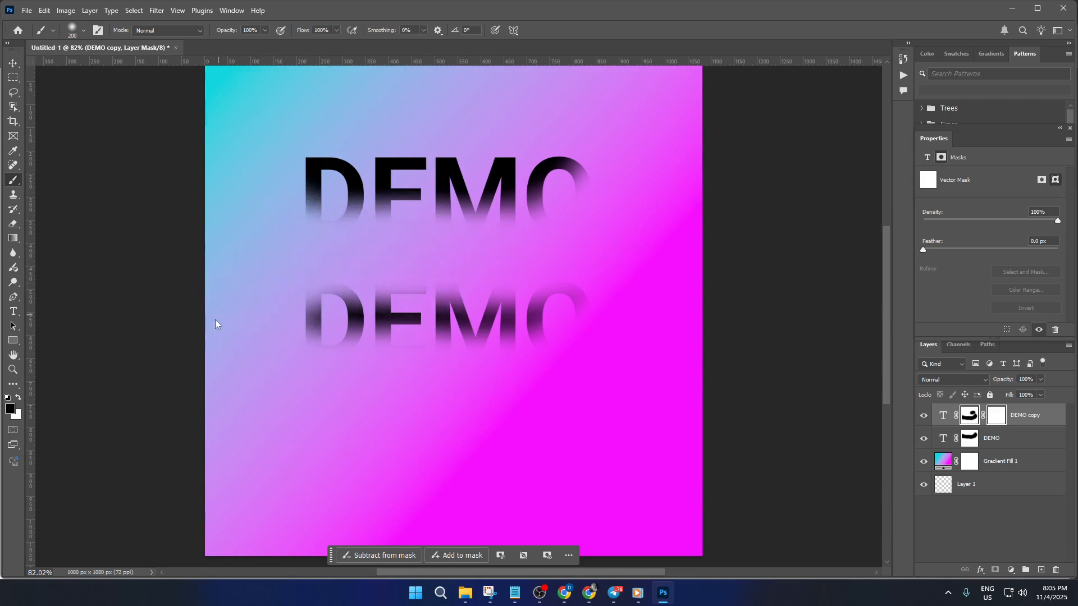
click(18, 197)
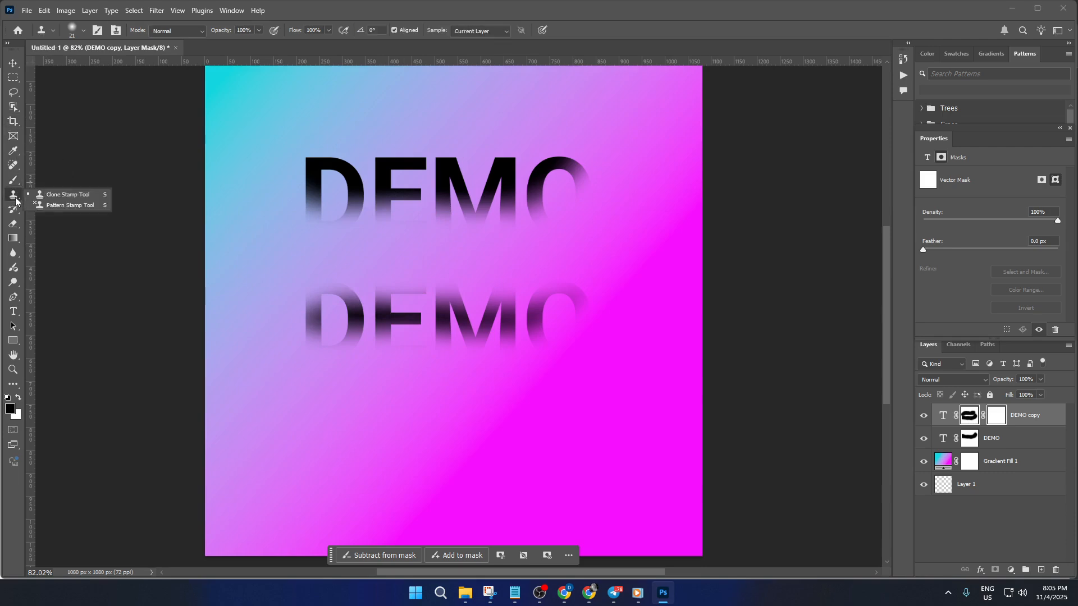
click(16, 209)
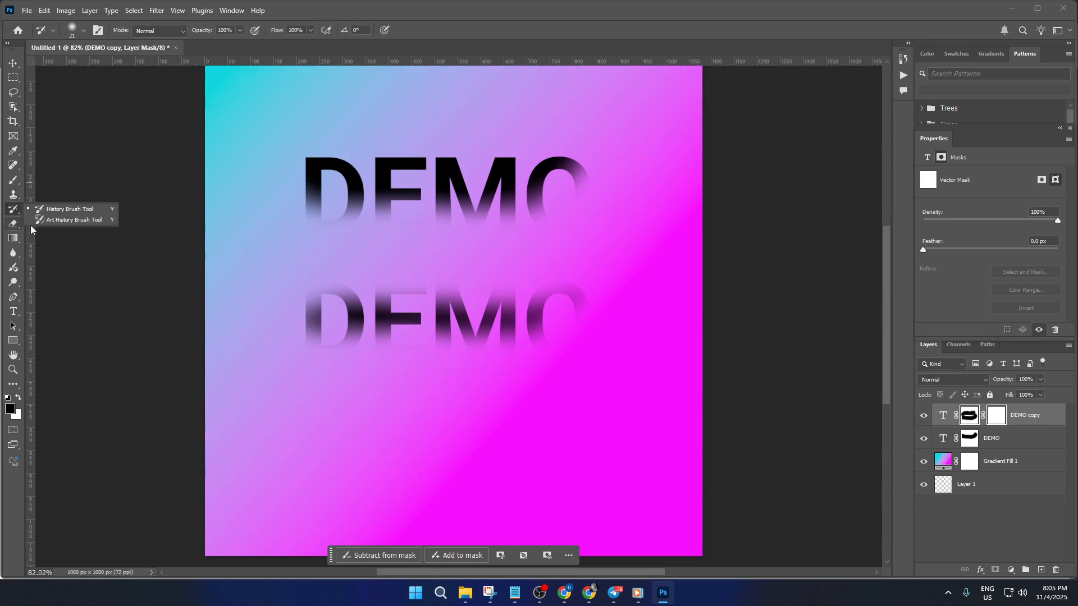
click(13, 166)
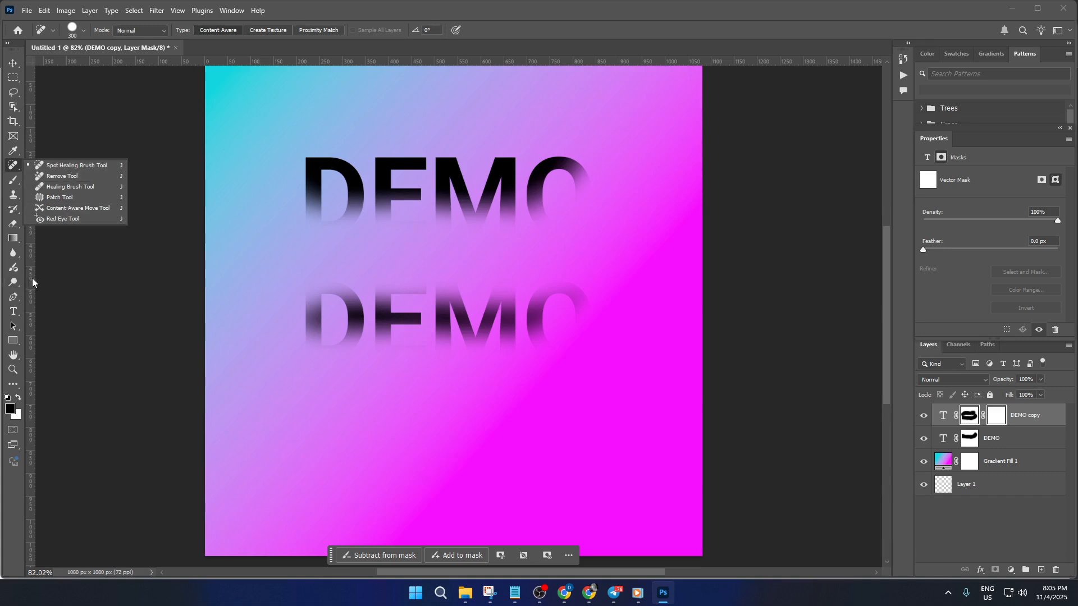
Step: Move the DEMO copy up so it overlaps the lower part of the original text
click(13, 63)
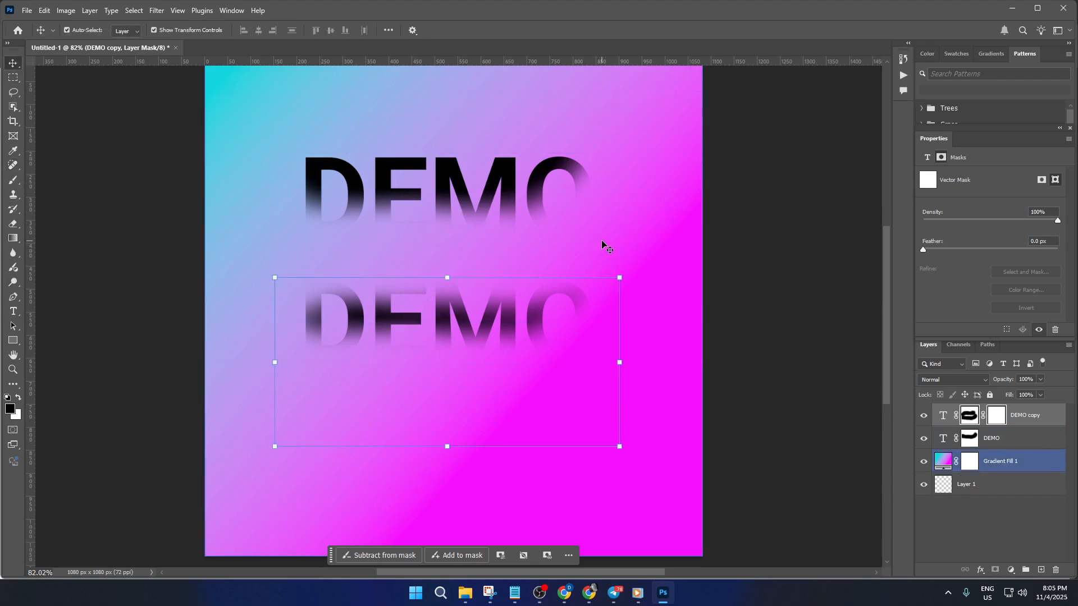
click(680, 231)
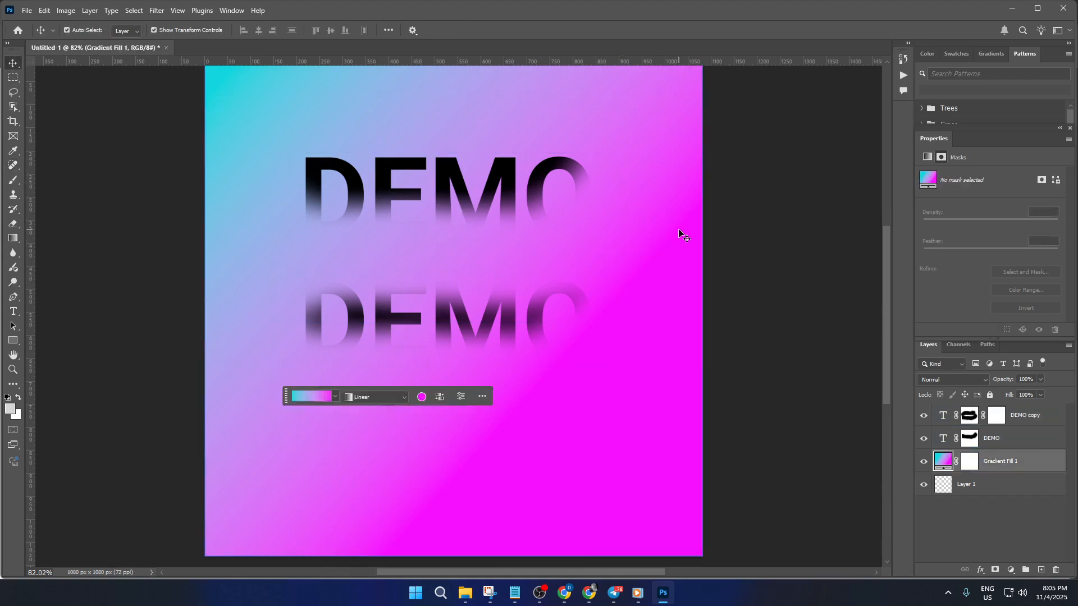
click(510, 306)
drag(493, 312, 491, 233)
click(679, 258)
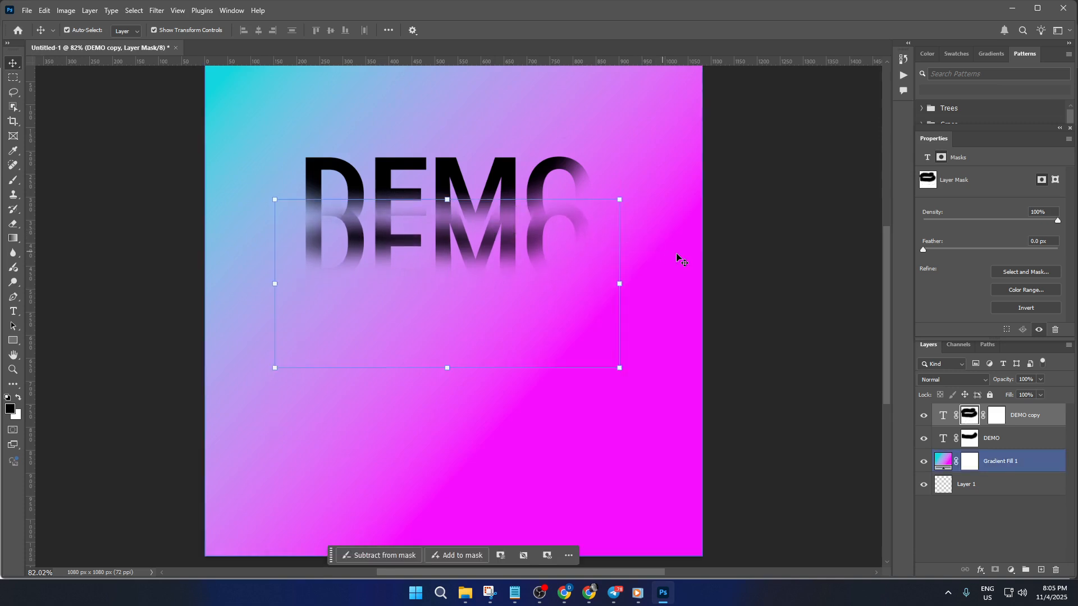